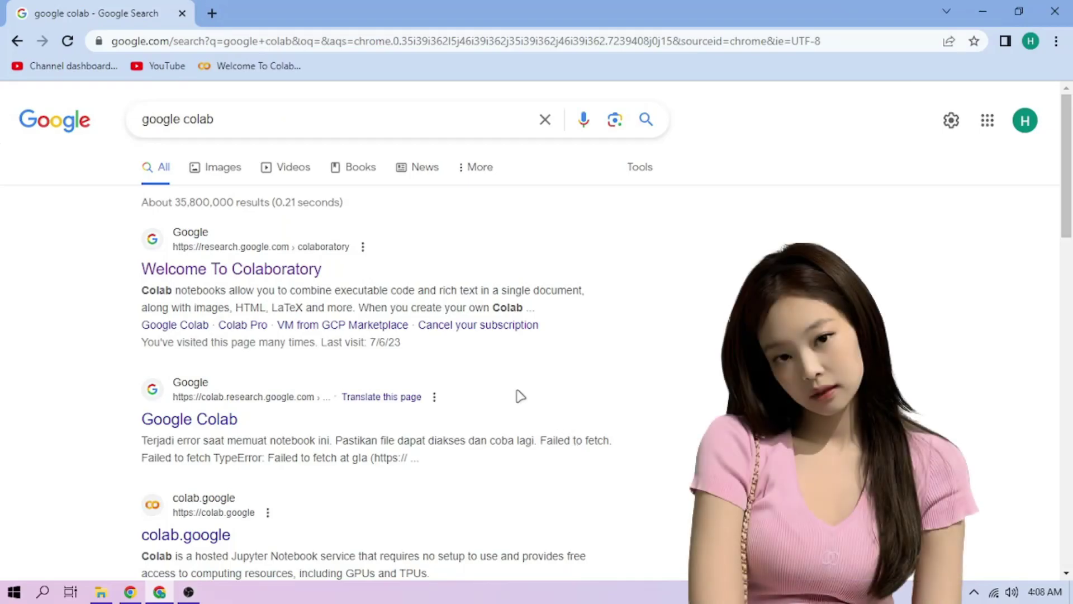
- Upload blackpinkjennie.ipynb from the computer's colab folder and open it in Colab
click(308, 278)
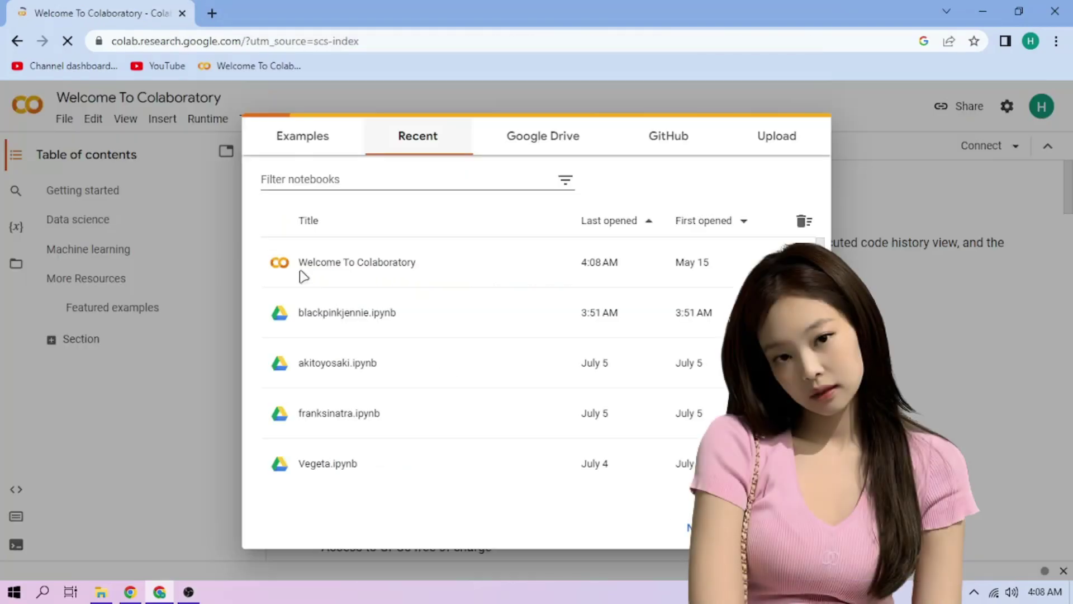
click(776, 136)
click(470, 329)
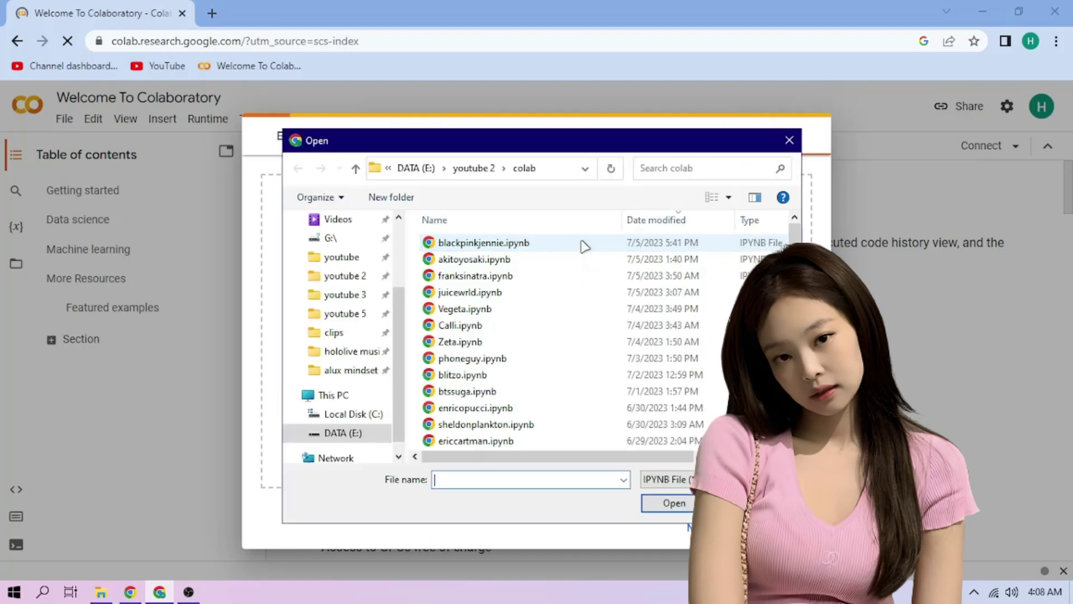
click(503, 243)
click(674, 503)
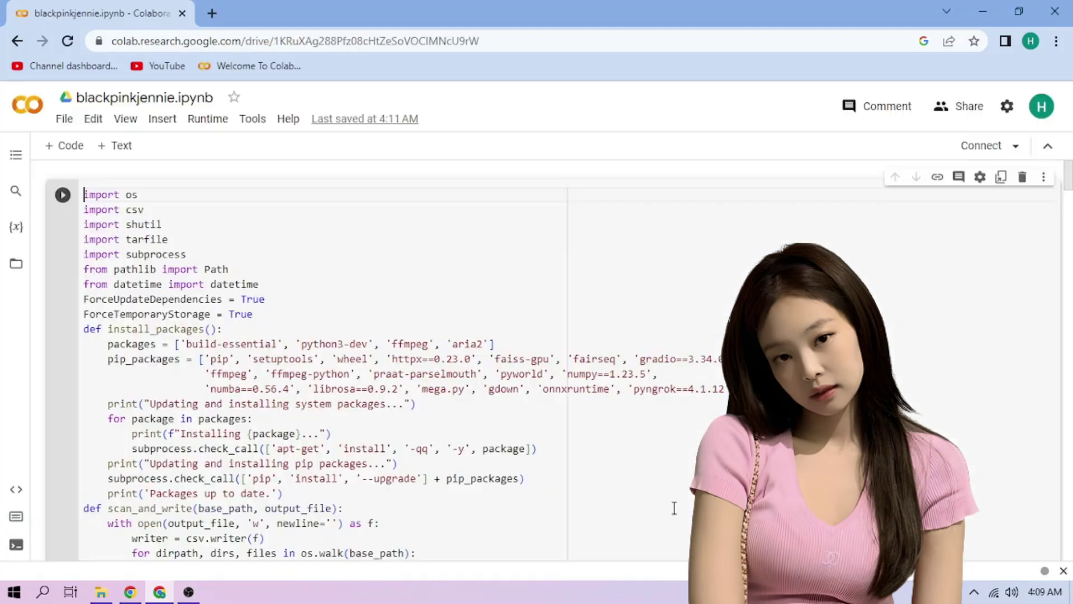
- Run the setup cell, open the gradio.live link, and select the blackpinkjennie.pth voice
click(63, 195)
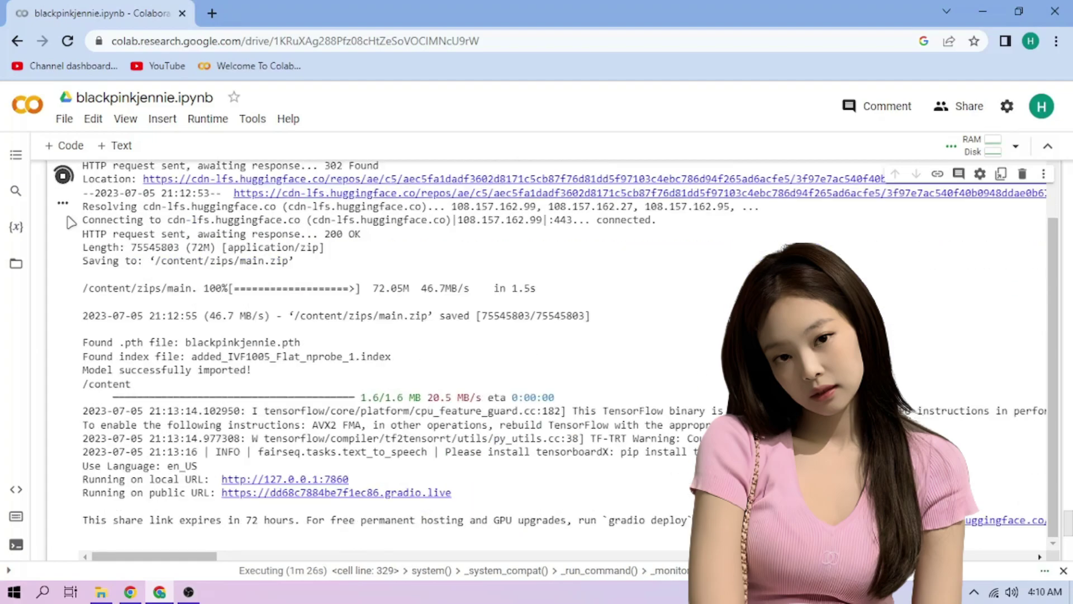
click(424, 493)
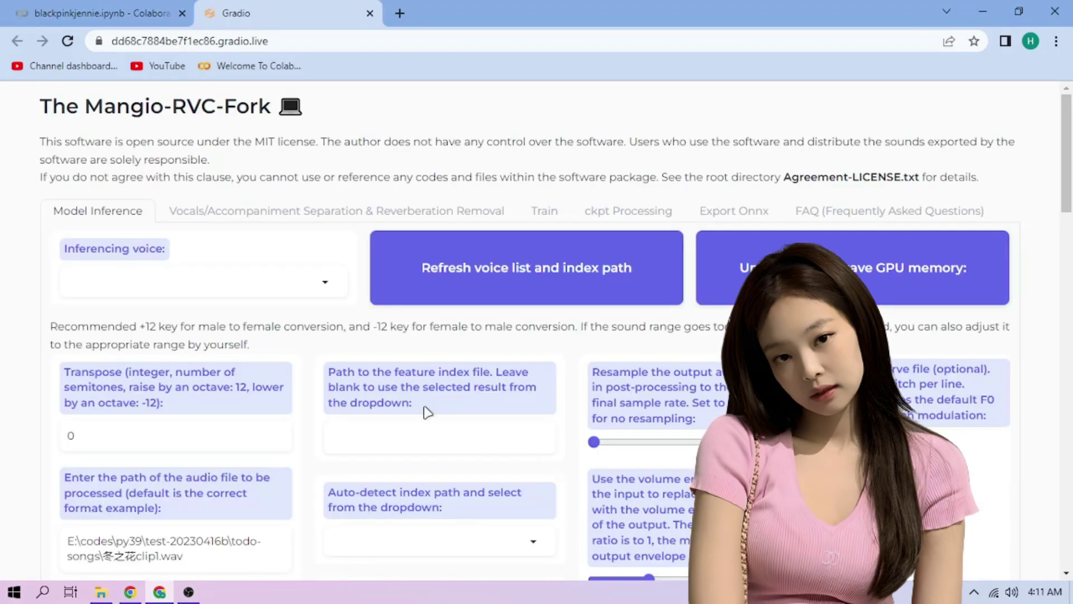
click(286, 281)
click(131, 311)
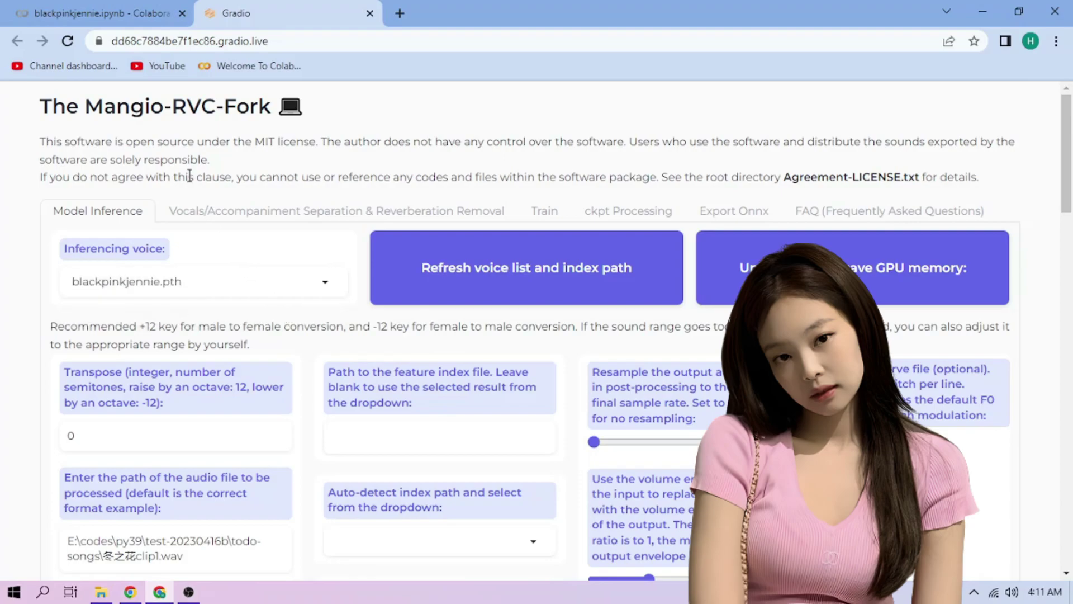
- Upload sample1.wav, sample2.wav and sample3.wav to the runtime and copy sample2.wav's path
click(101, 13)
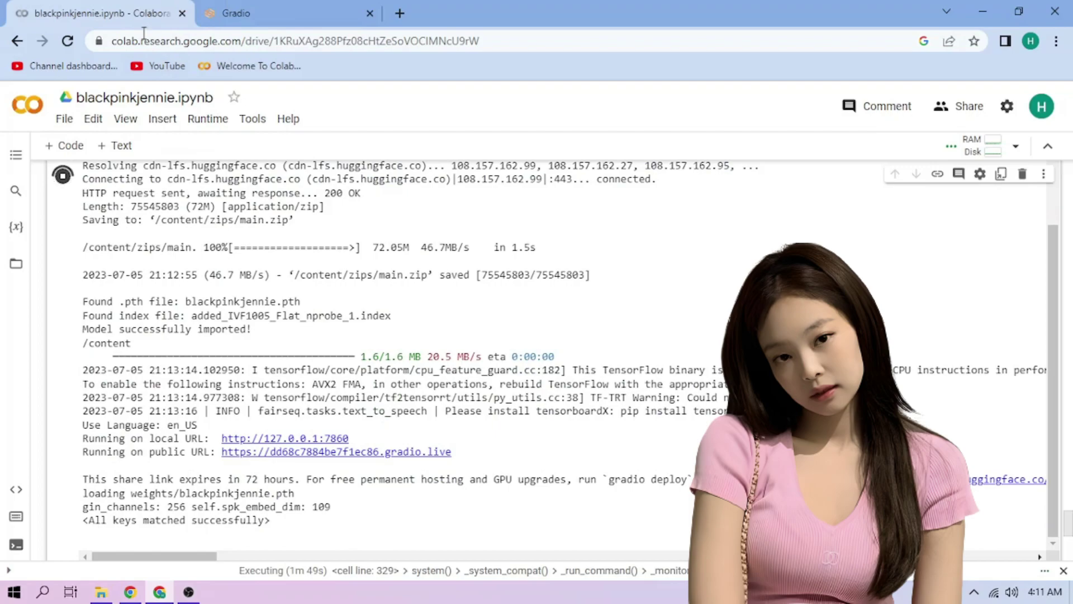
click(17, 265)
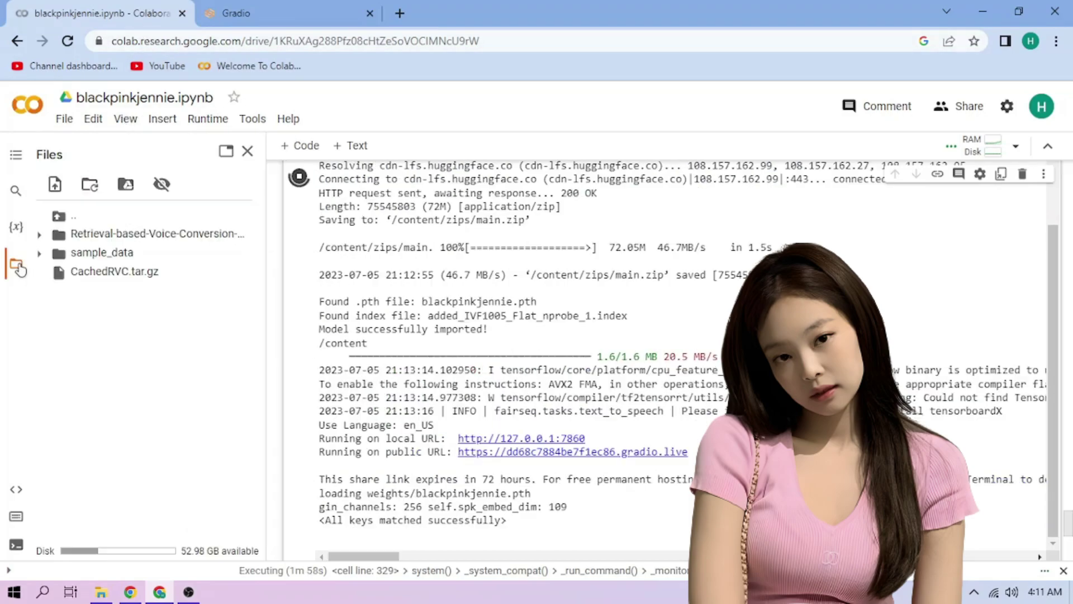
click(56, 184)
click(572, 259)
key(ctrl+a)
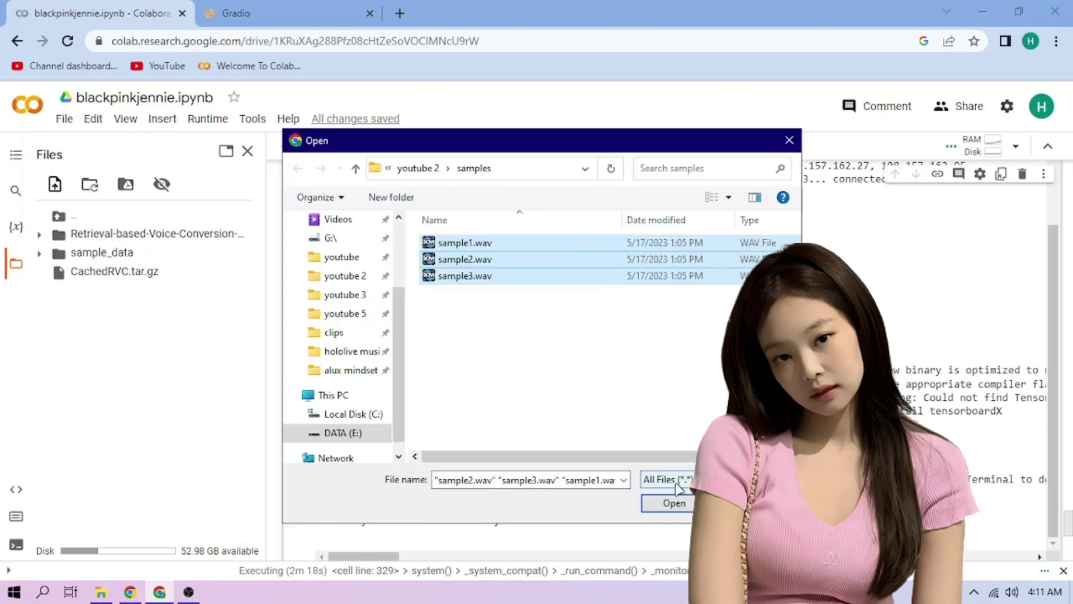
click(674, 503)
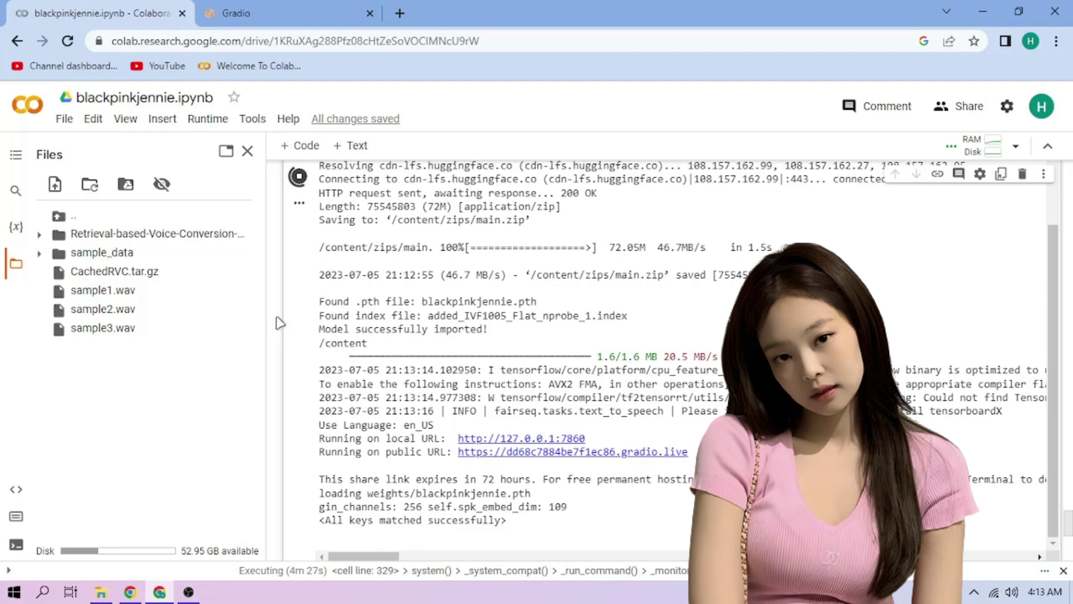
right_click(257, 309)
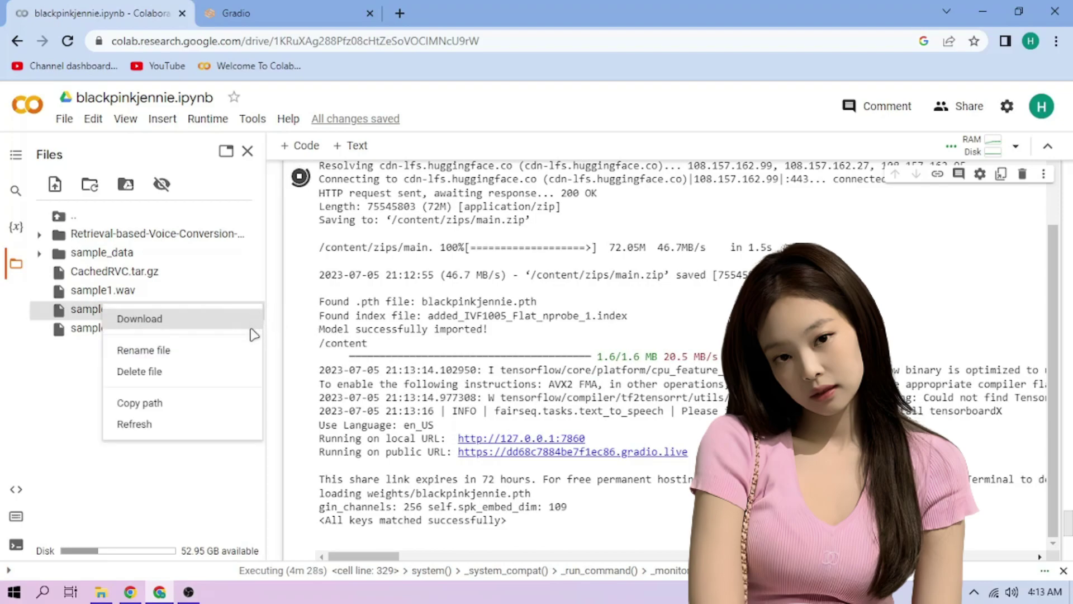
click(228, 403)
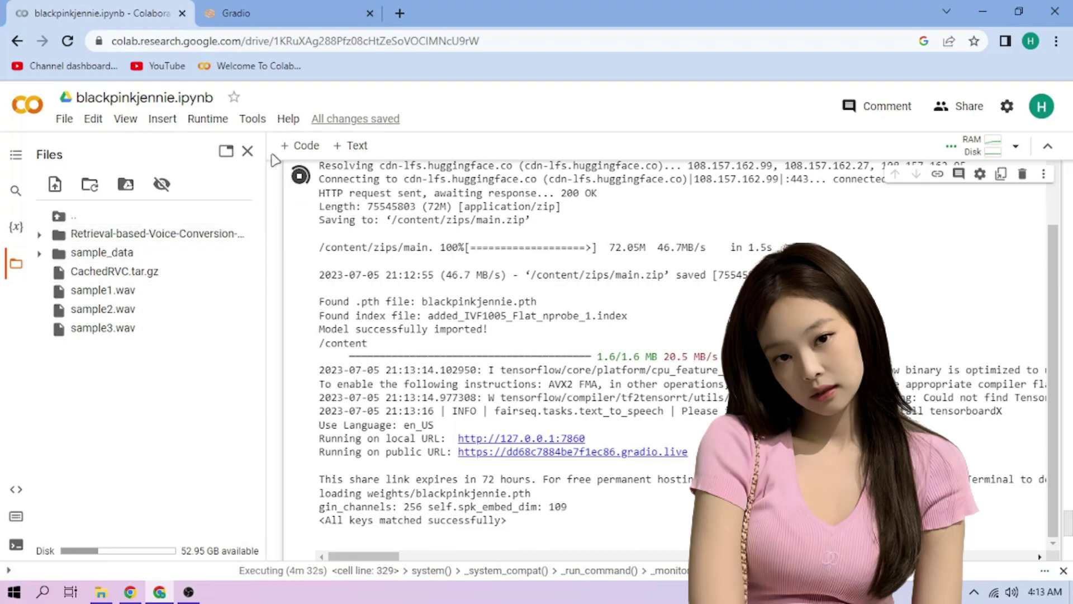
- Paste /content/sample2.wav as input audio, choose mangio-crepe, and pick the blackpinkjennie index
click(285, 13)
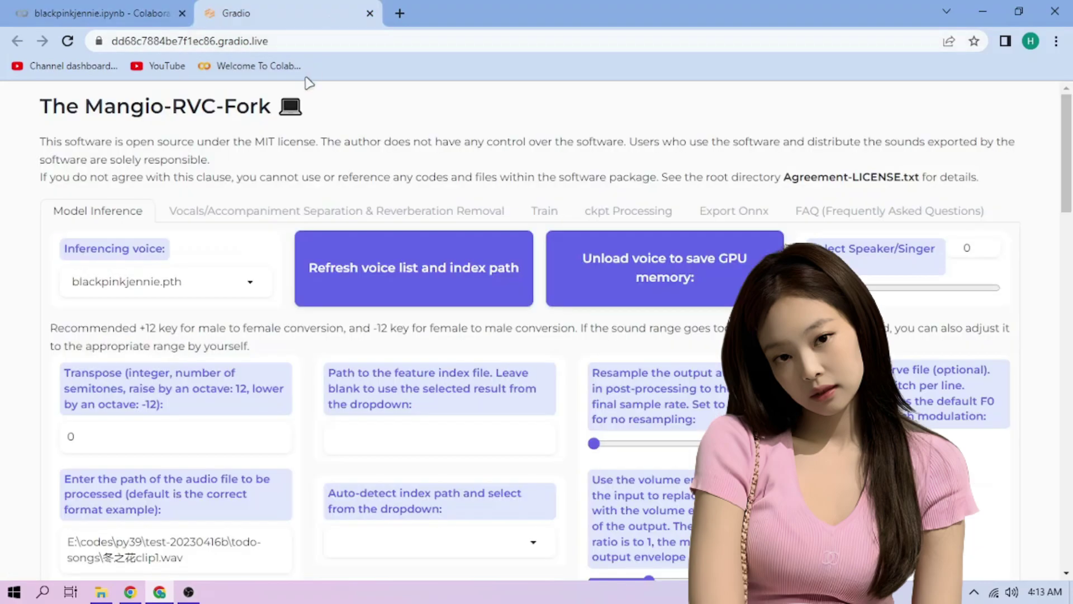
scroll(281, 176, down, 3)
scroll(277, 184, down, 3)
scroll(272, 196, down, 3)
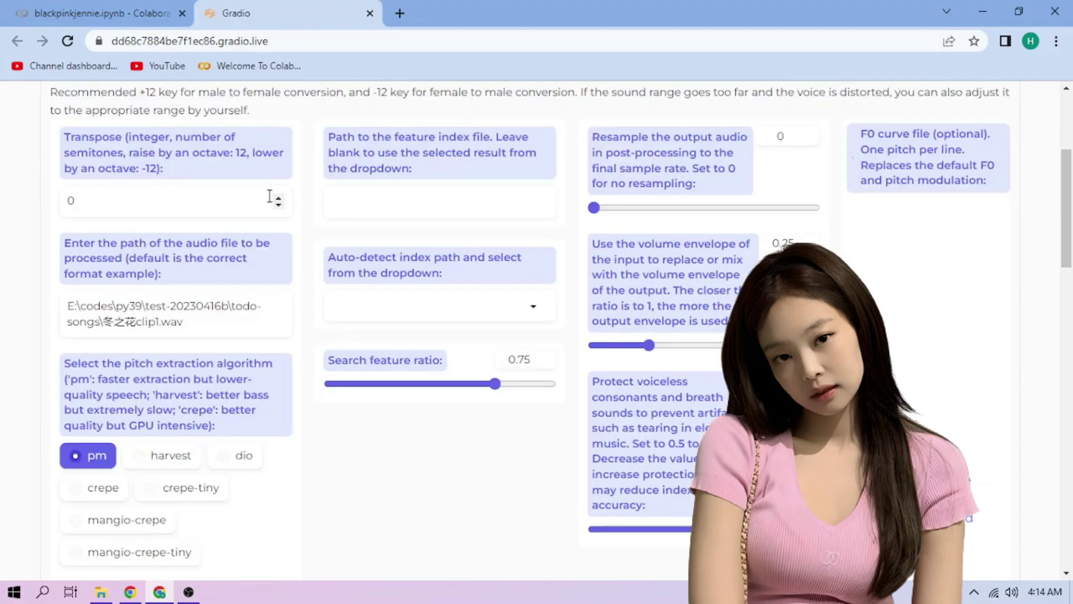
scroll(239, 275, down, 1)
key(ctrl+a)
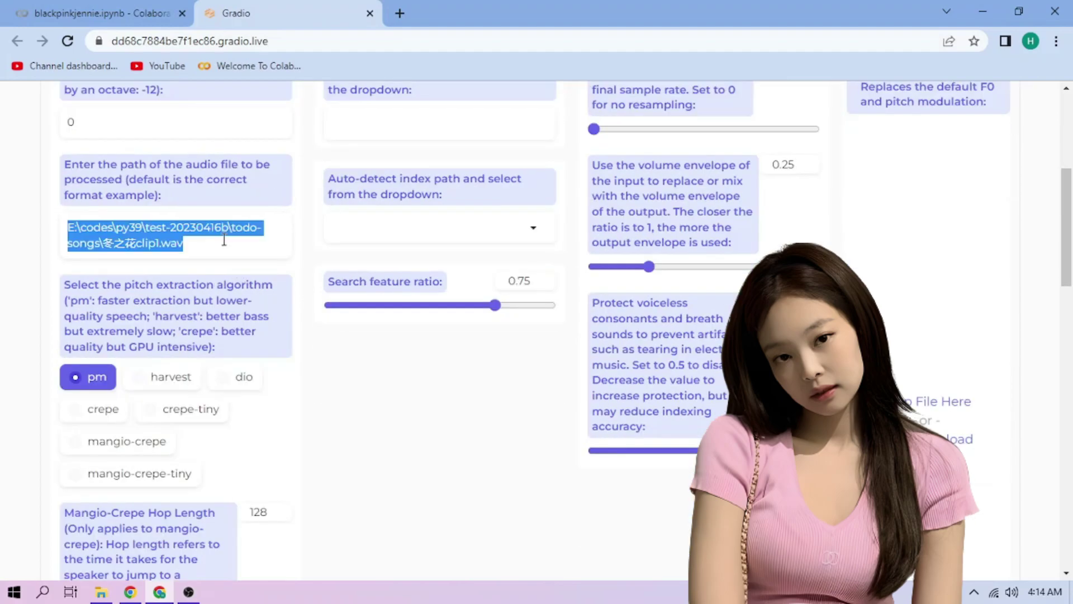
text(/content/sample2.wav)
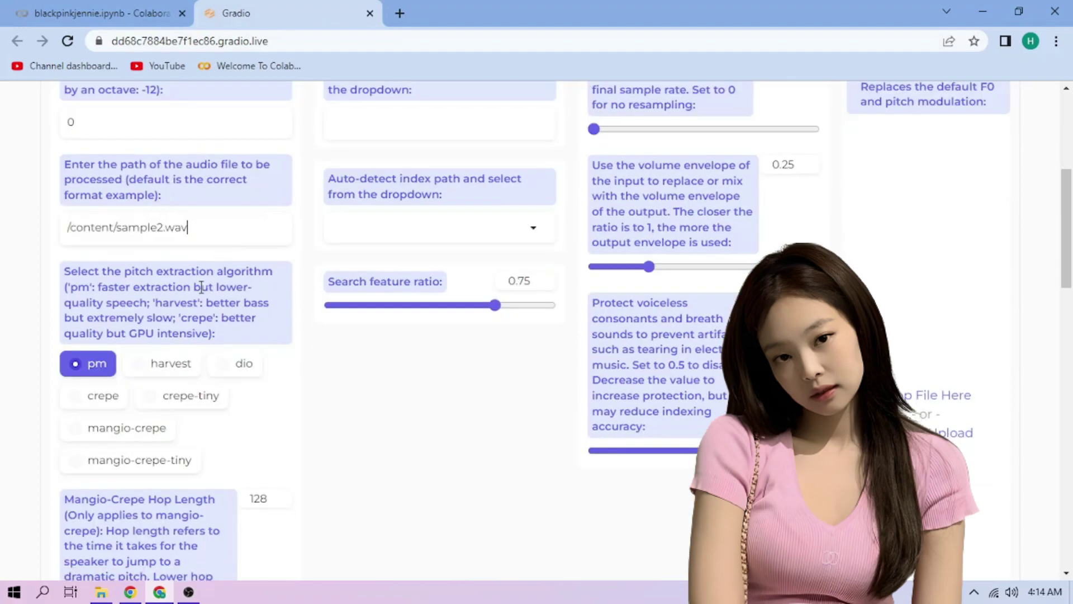
click(146, 428)
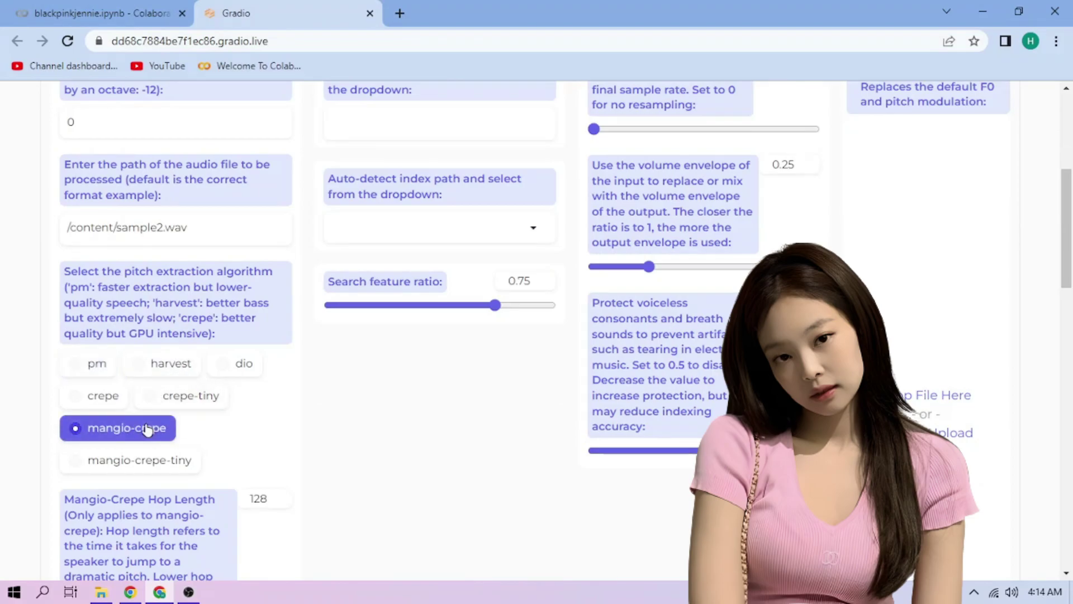
click(454, 222)
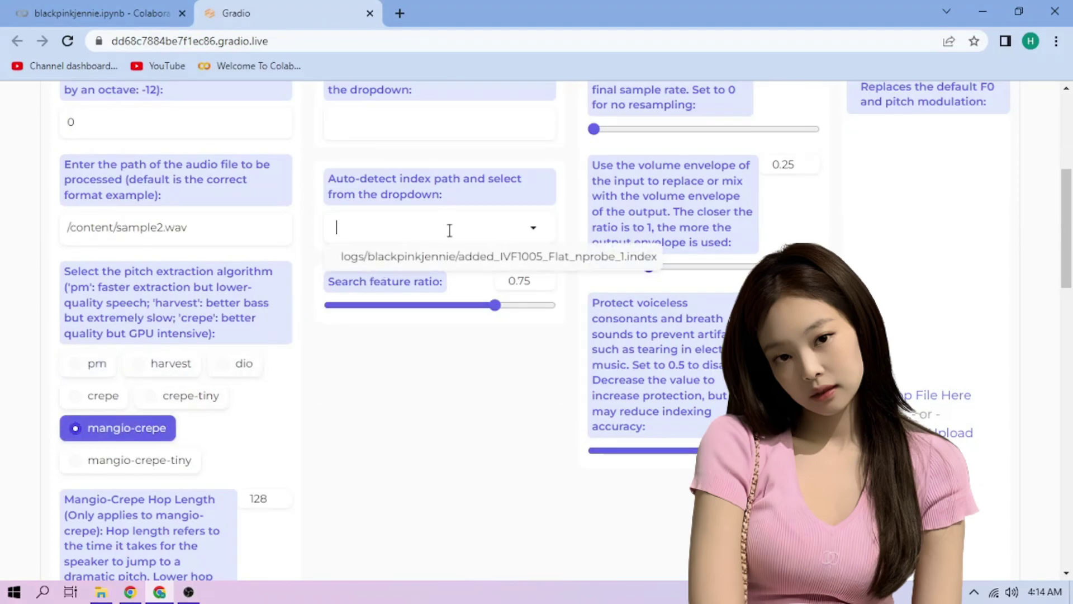
click(444, 256)
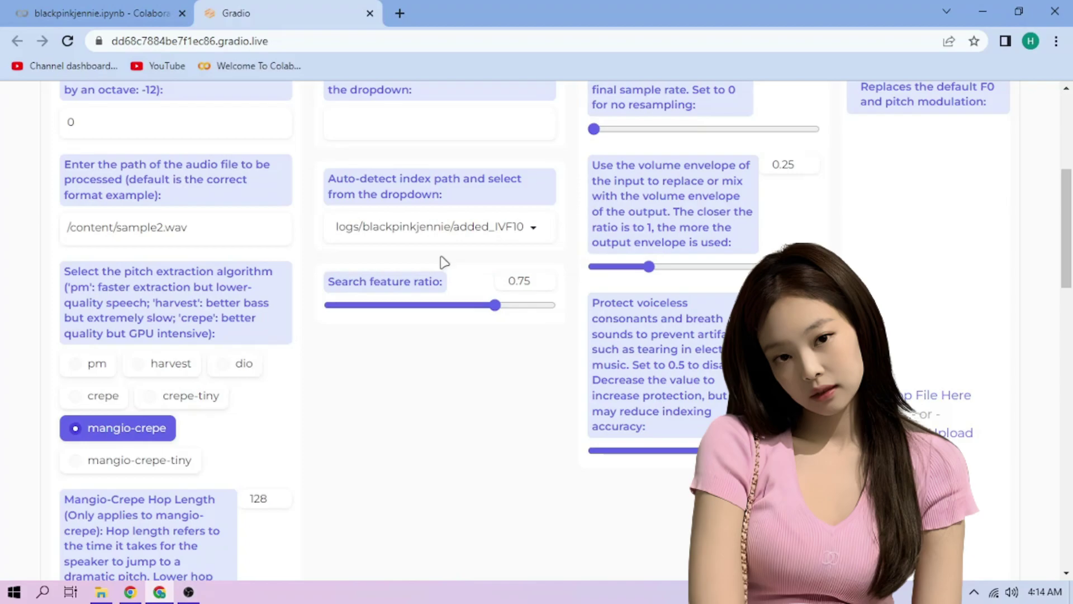
scroll(443, 262, down, 5)
scroll(444, 261, down, 4)
scroll(444, 261, down, 2)
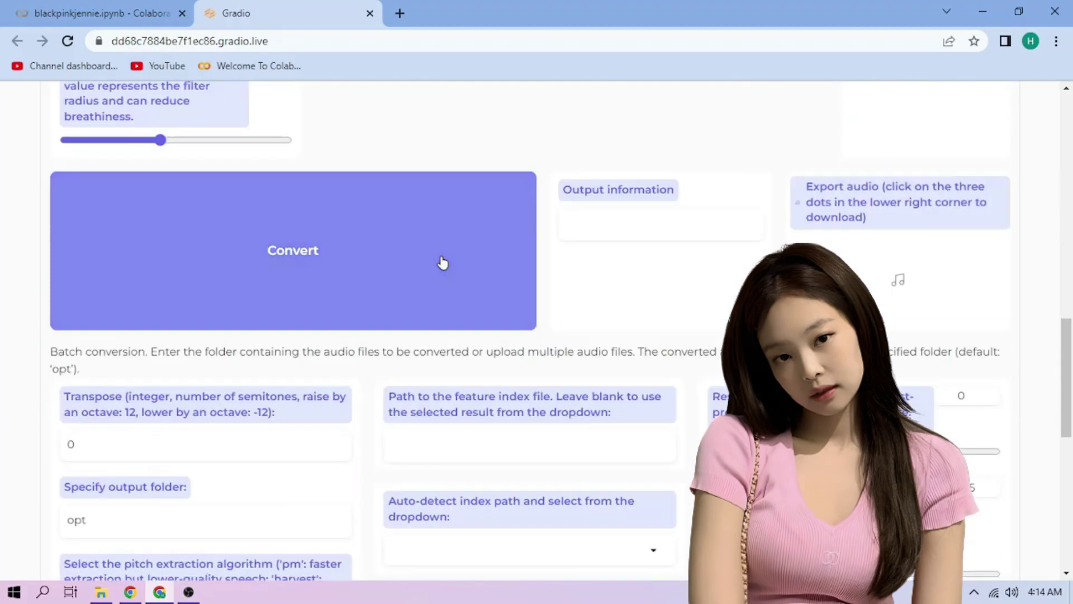
- Convert sample2.wav, play the 59-second result, and download it as audio.wav
click(442, 262)
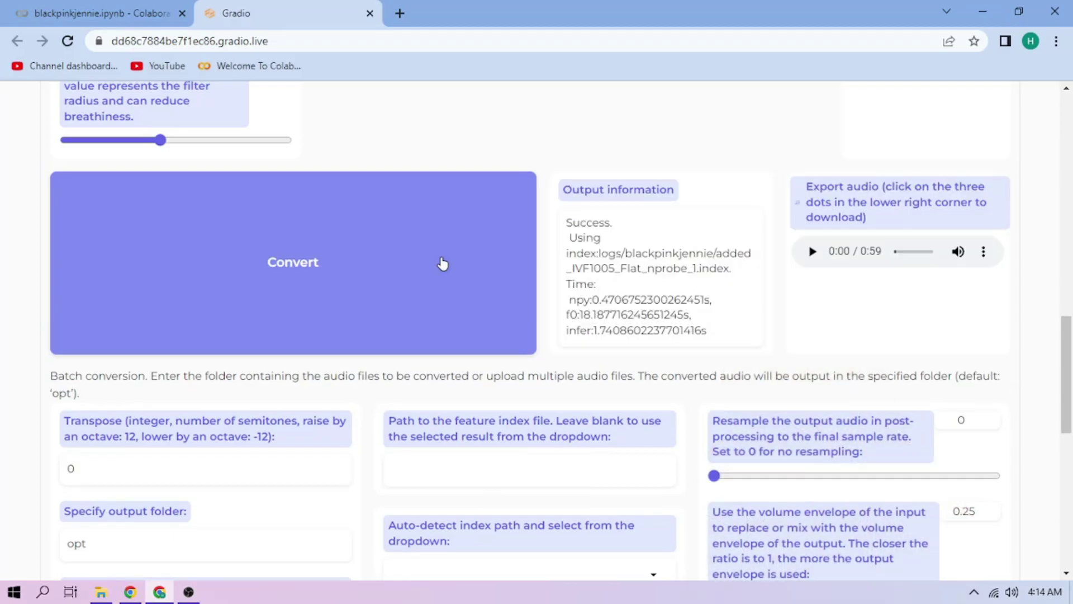
click(812, 250)
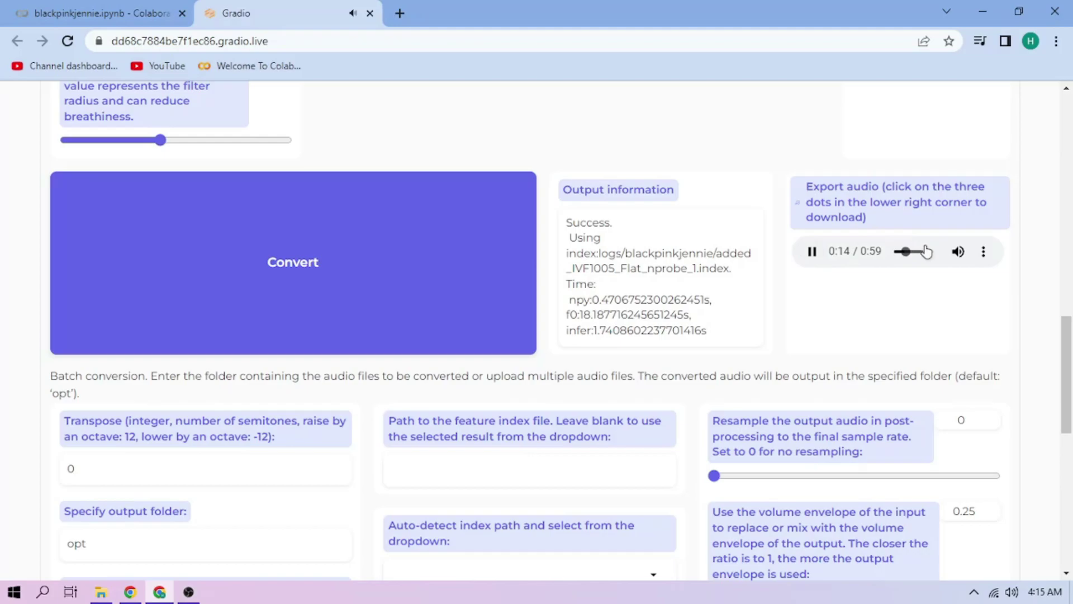
click(985, 253)
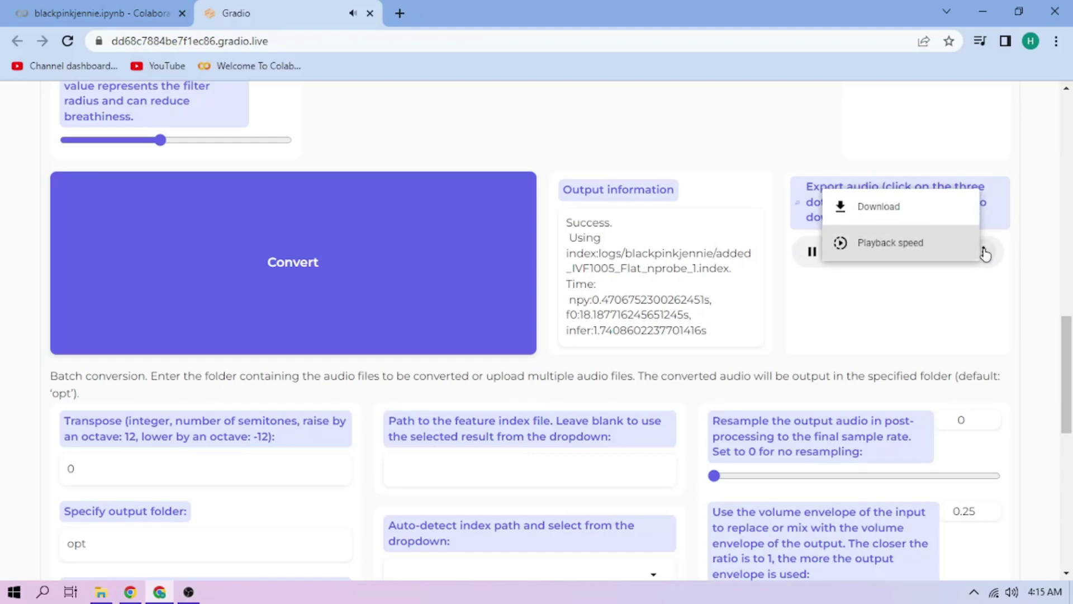
click(956, 207)
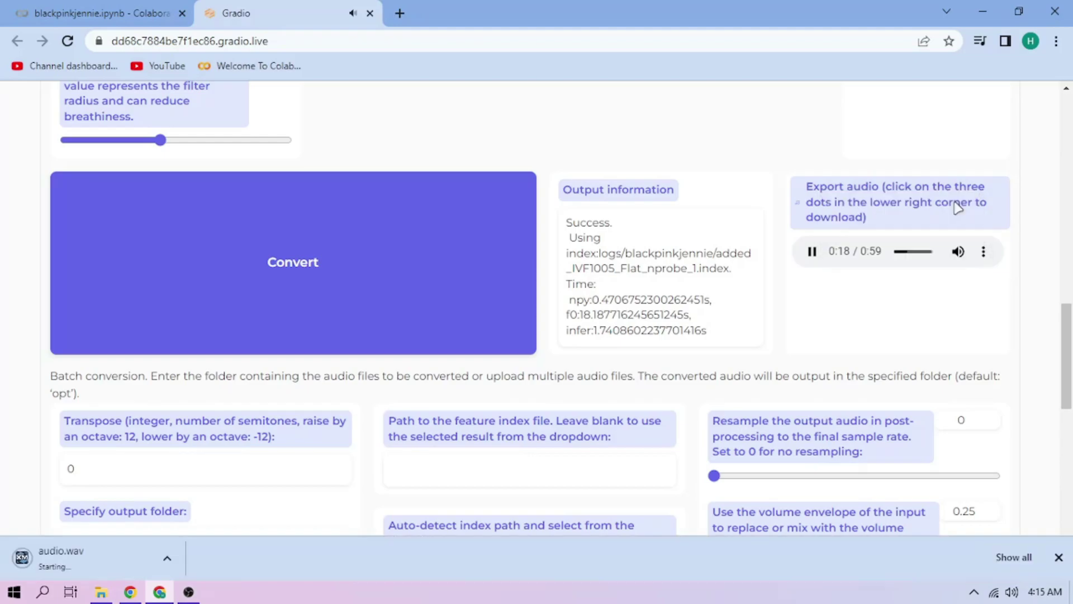